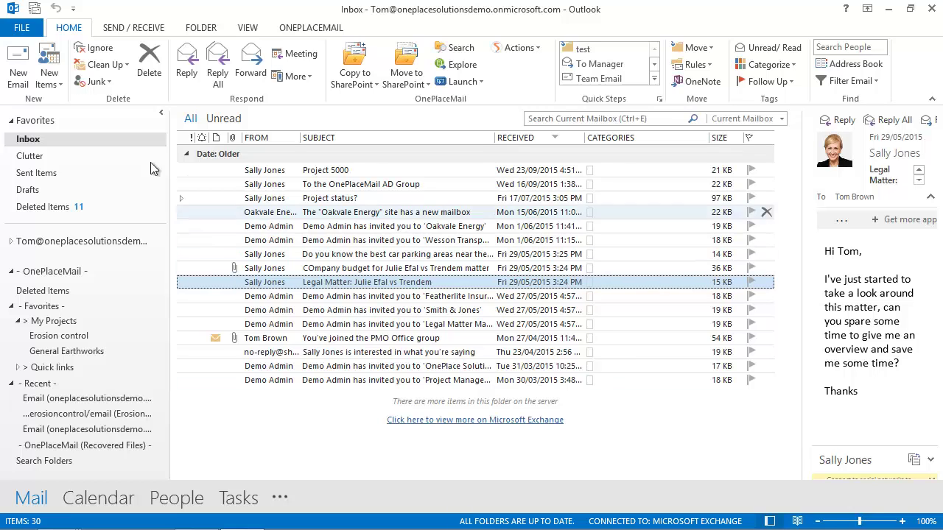
Step: Start a new email to the colleague, Cc PMO - Global, with subject 'Project design proposal'
click(20, 74)
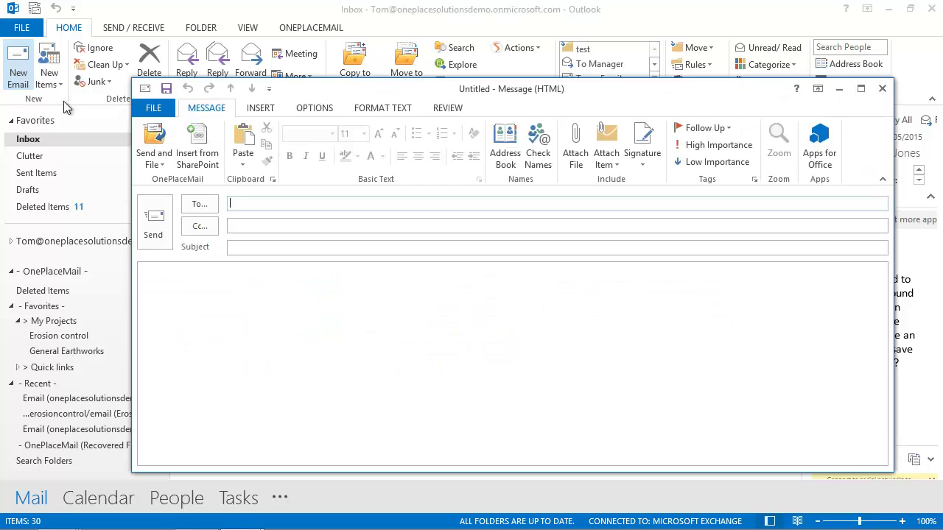
text(sal)
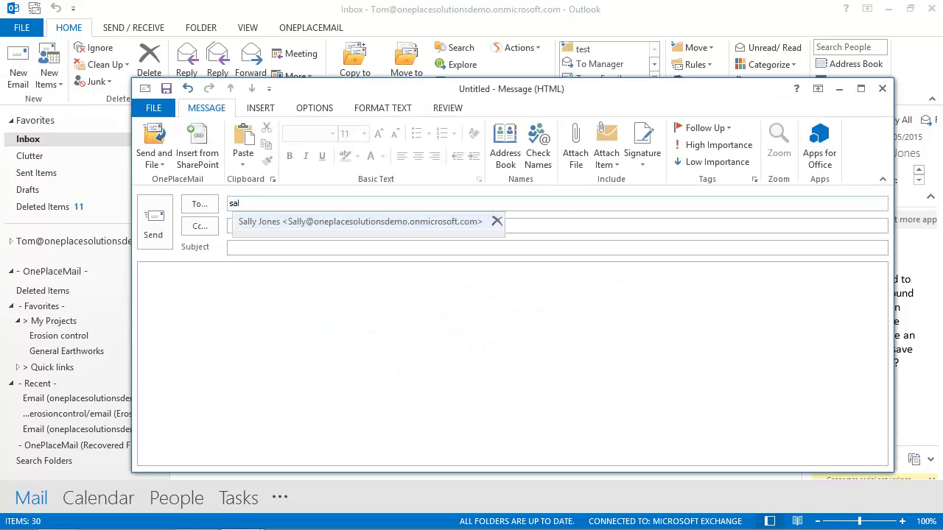
key(Tab)
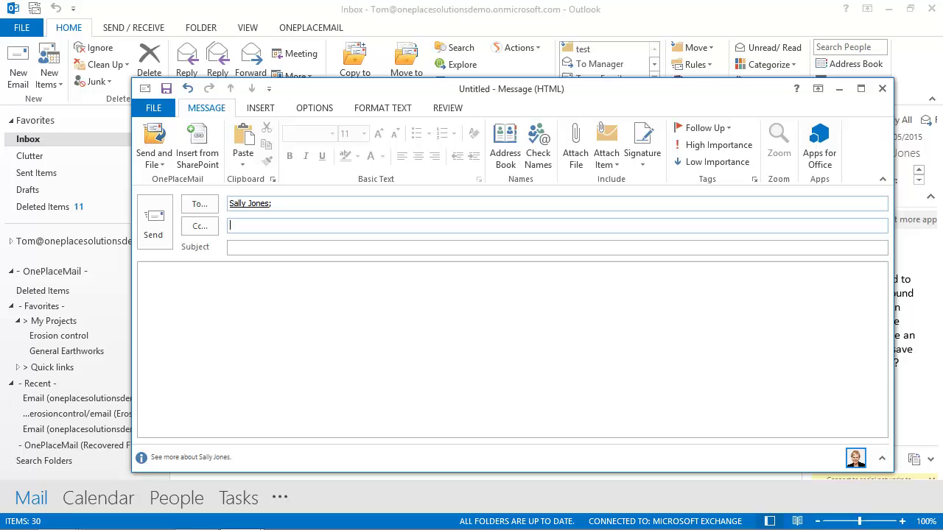
text(pm)
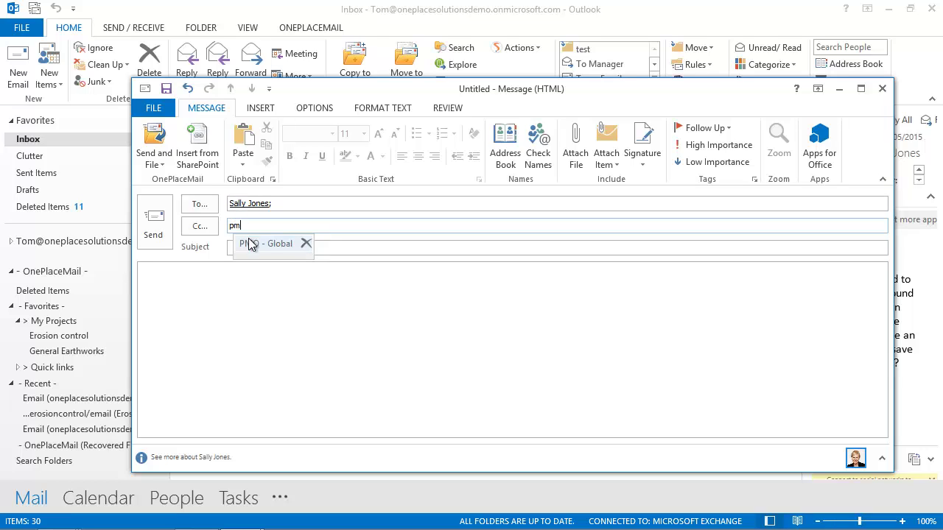
key(Tab)
text(Project design proposal)
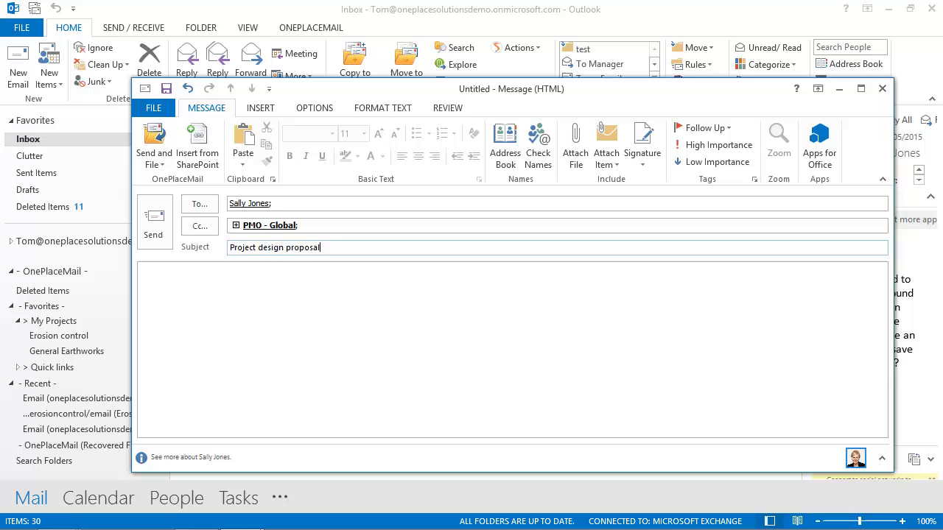
Step: Write a body greeting the colleague with 'Please review.', signed 'Regards,' and the sender's name
key(Tab)
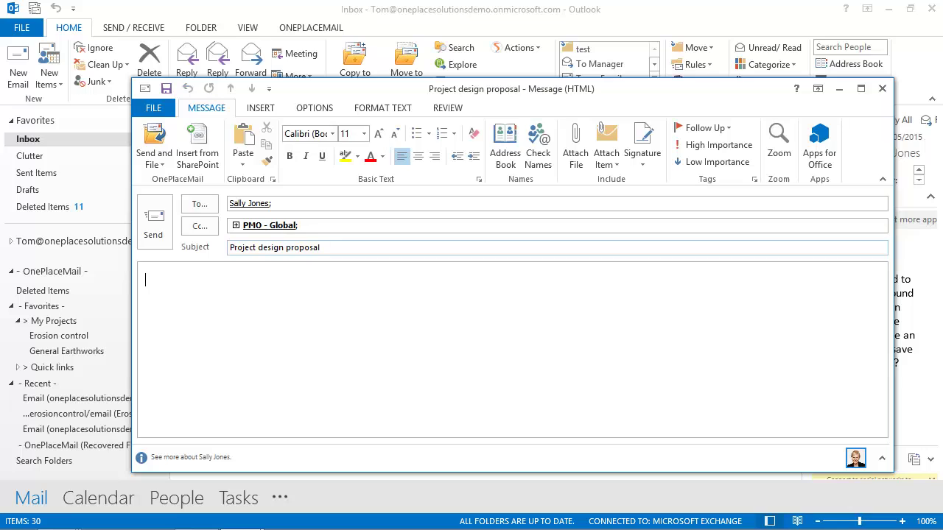
text(Hi Sally,  )
text(Please review.)
key(Return)
text(Regards,)
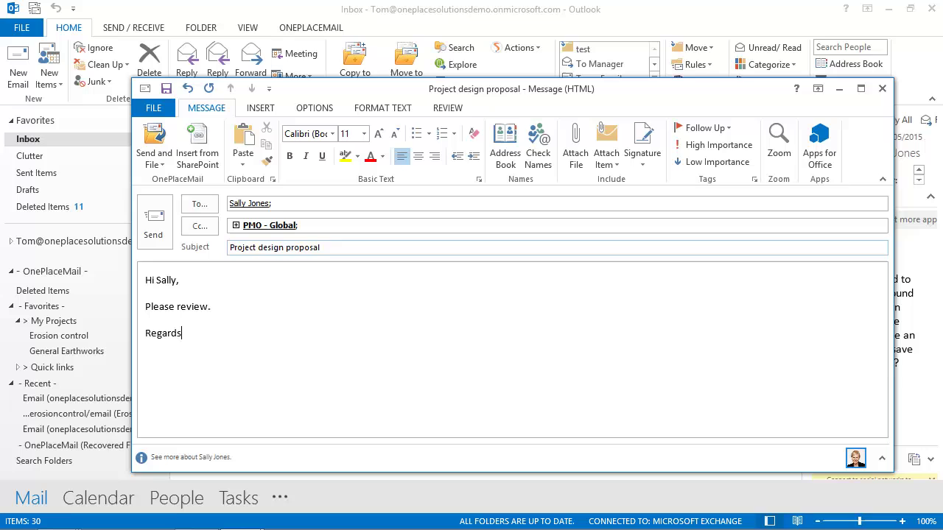
key(shift+Return)
text(Tom)
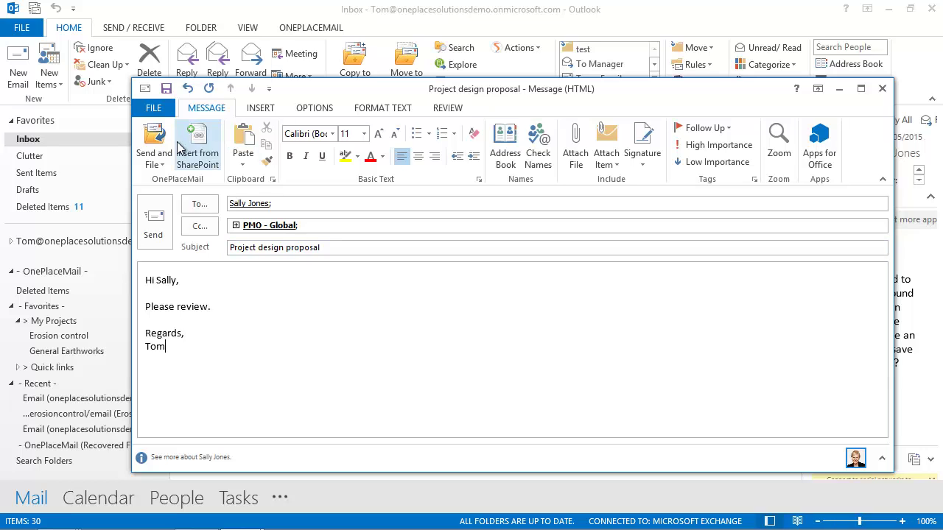
Step: Send the proposal and file it to the recent earthworks Email library in SharePoint
click(162, 163)
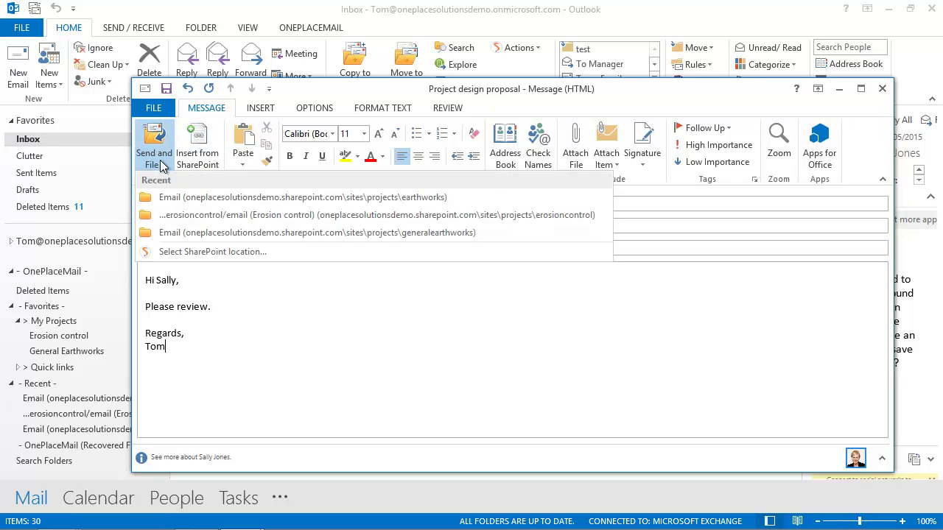
click(204, 203)
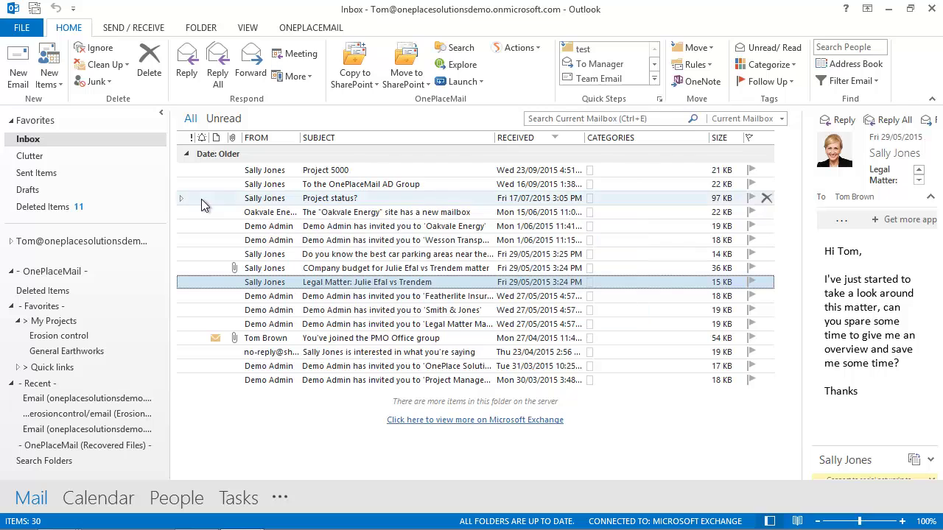
Step: From Sent Items, open the sent proposal's filing location in SharePoint via Open Location
click(86, 172)
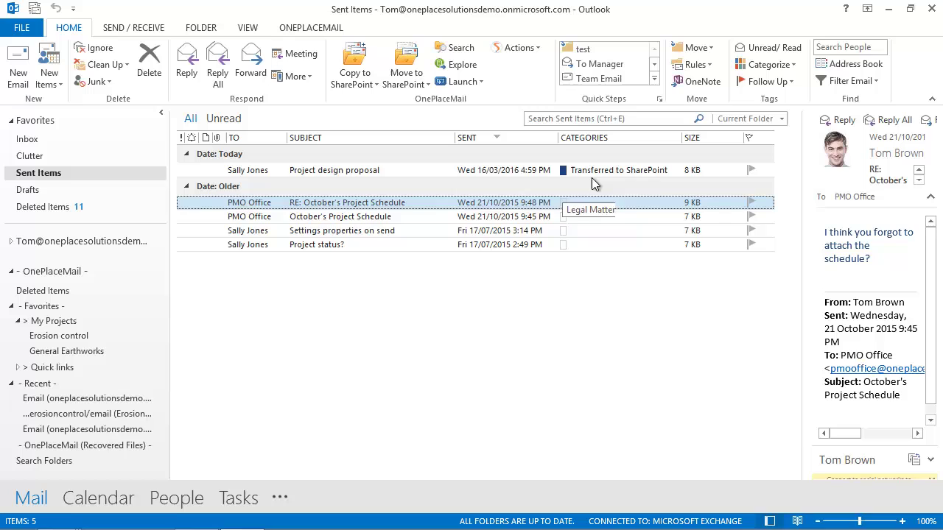
click(530, 172)
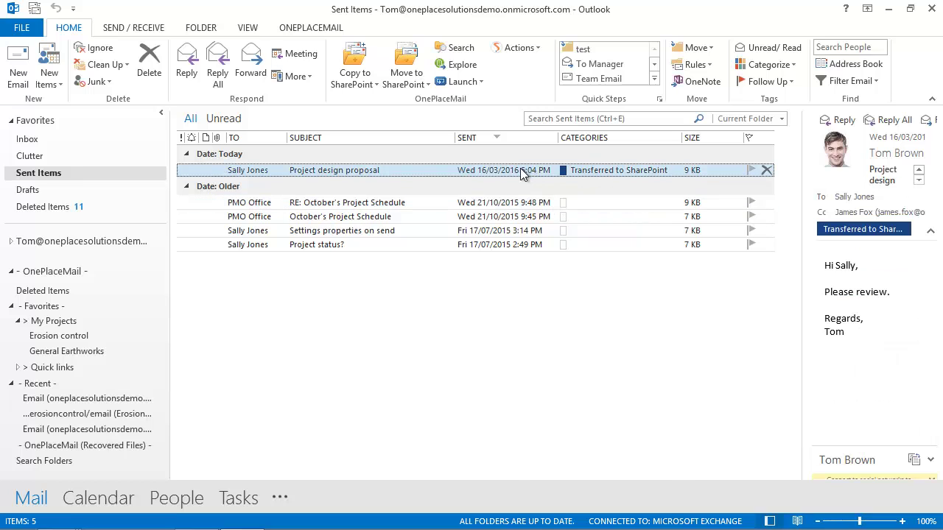
right_click(531, 172)
click(576, 506)
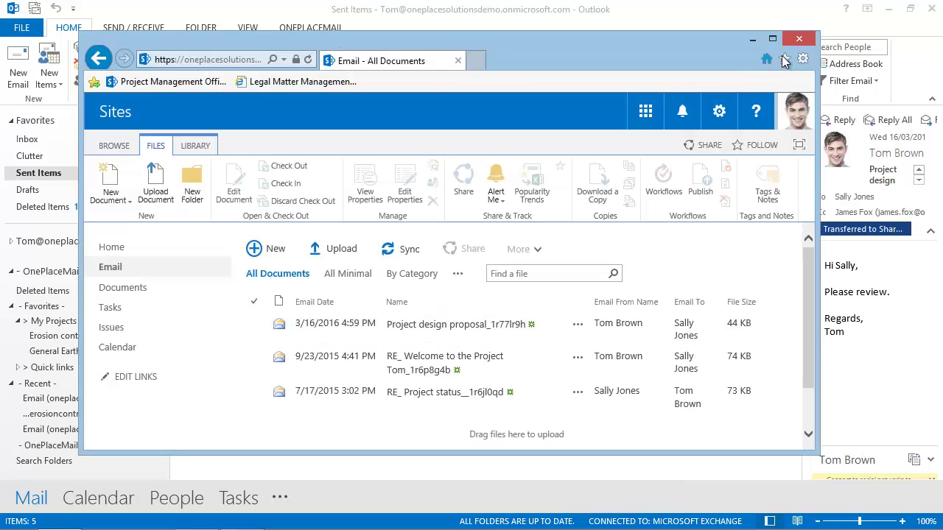
Step: Minimize the SharePoint browser window to get back to Outlook's Sent Items
click(749, 41)
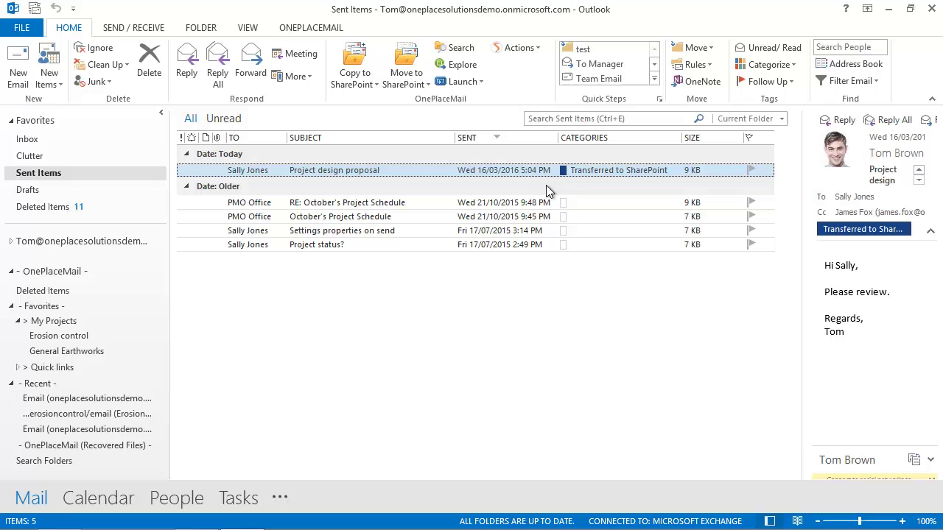
Step: In the Inbox, open the categorised proposal's SharePoint location, then close the browser again
click(30, 142)
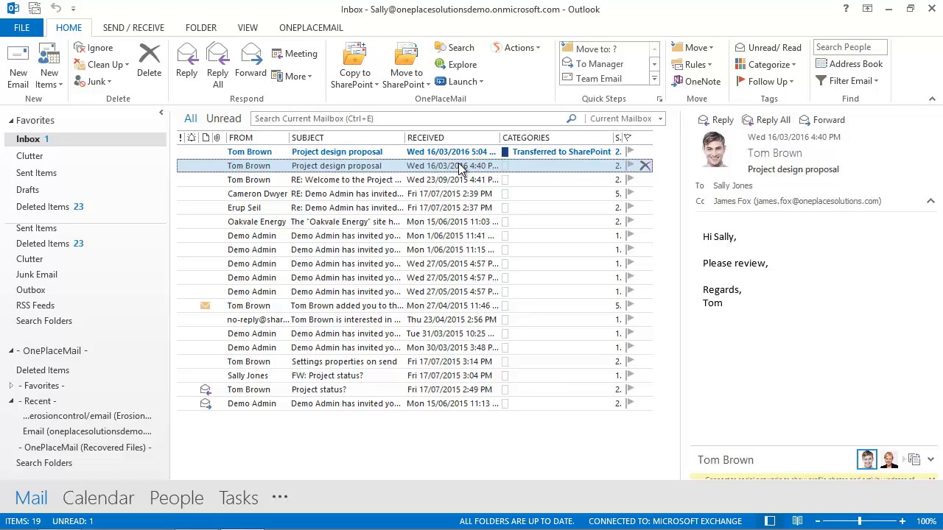
right_click(485, 159)
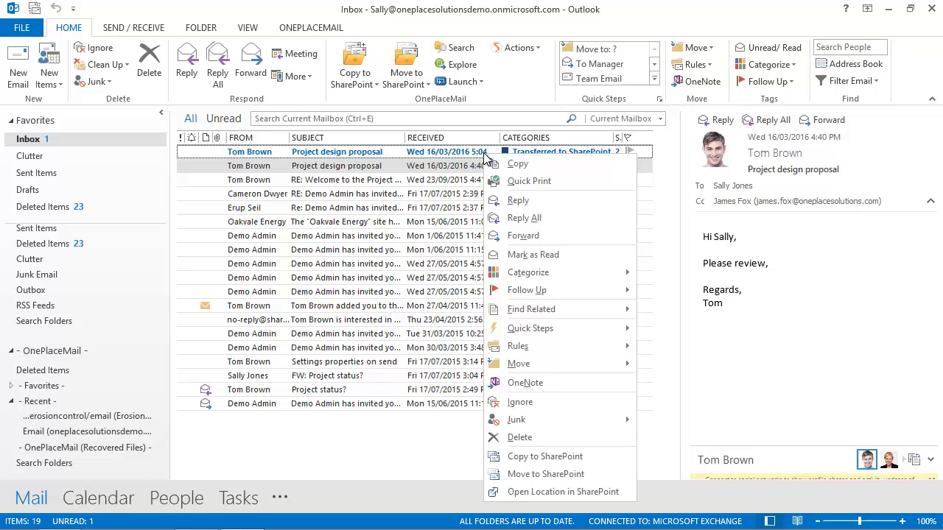
click(526, 474)
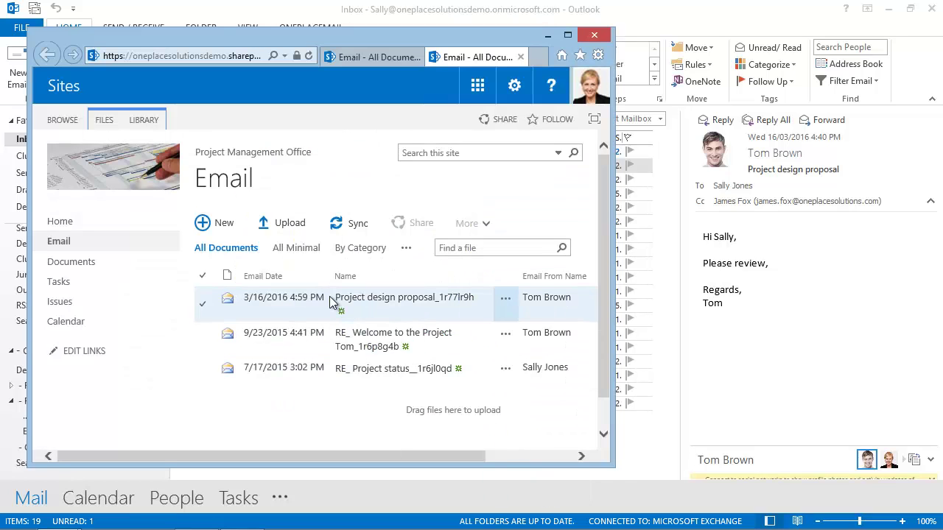
click(547, 35)
click(145, 28)
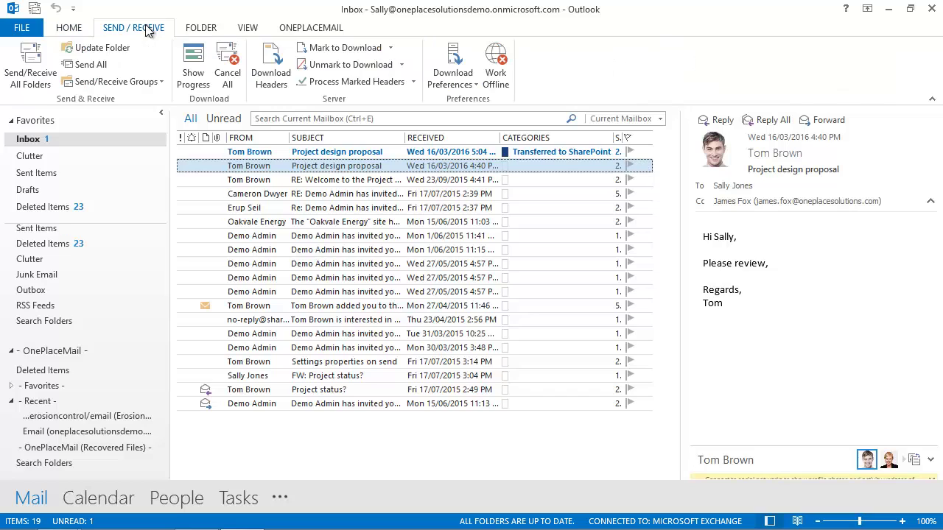
Step: Fetch new mail, read the RE: Sign Contract and RE: Project Estimates replies, and select both
click(32, 64)
click(69, 27)
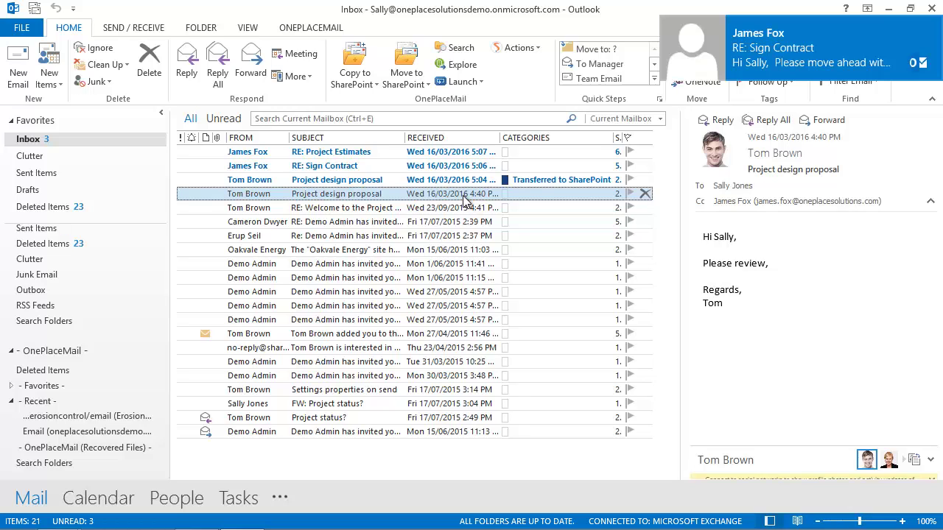
click(441, 166)
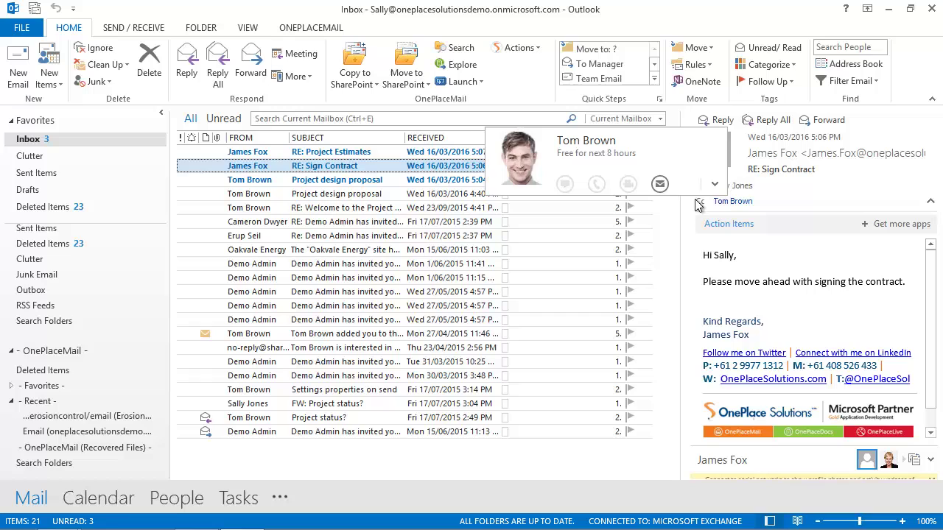
click(430, 152)
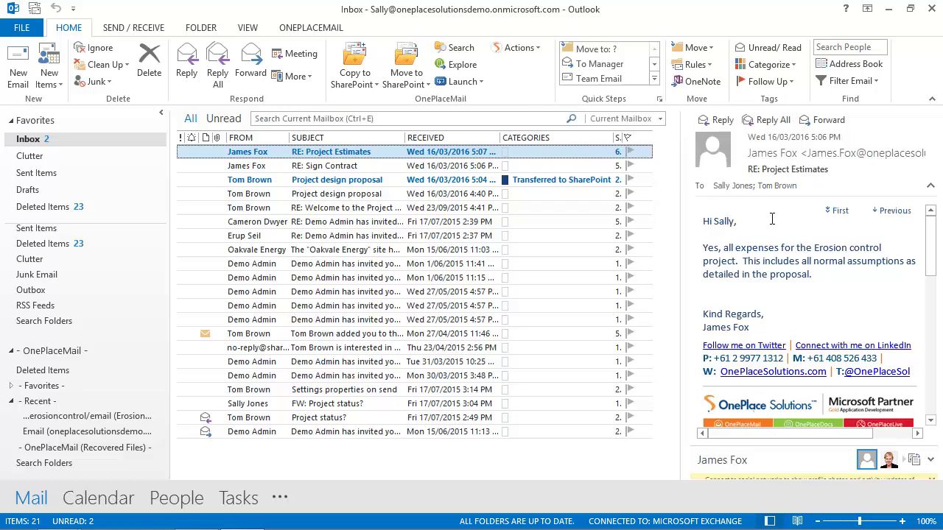
ctrl+click(367, 167)
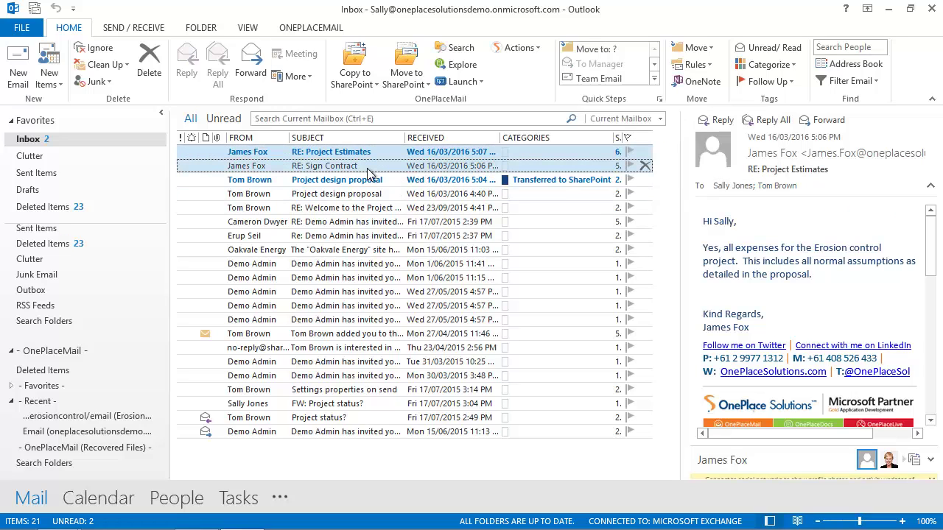
Step: Copy both replies to the erosioncontrol/email (Erosion control) SharePoint location and save
click(363, 87)
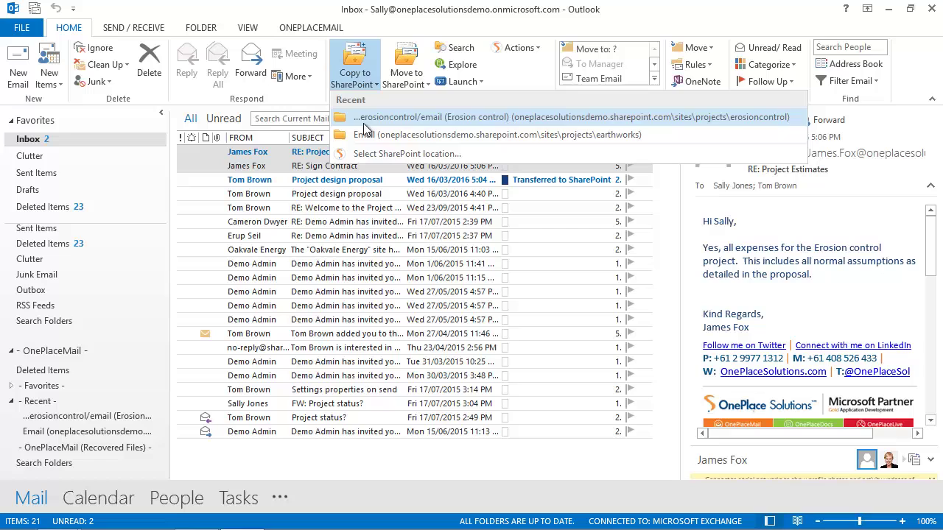
click(368, 154)
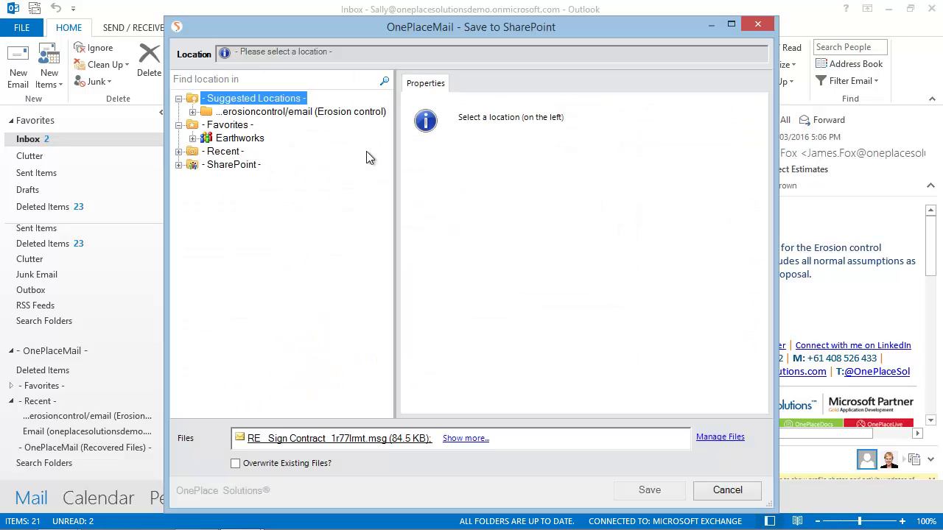
click(178, 151)
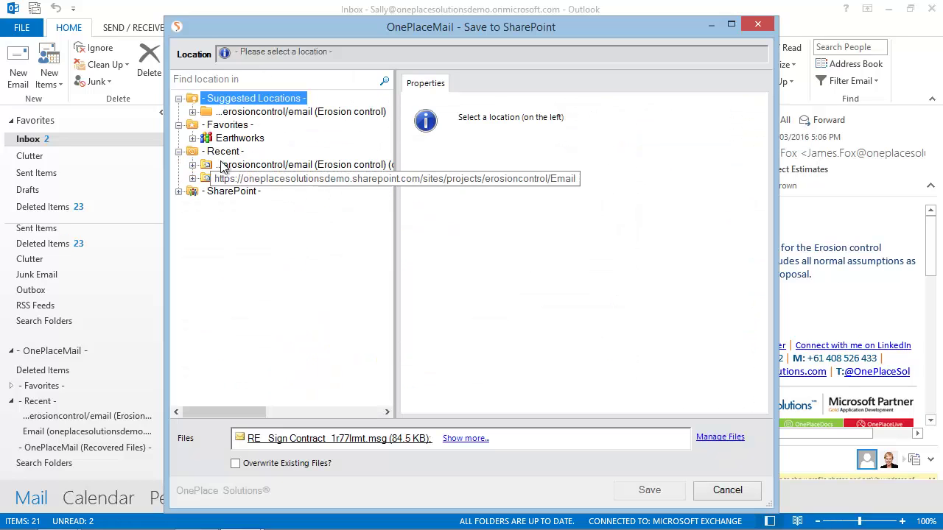
click(232, 163)
click(192, 139)
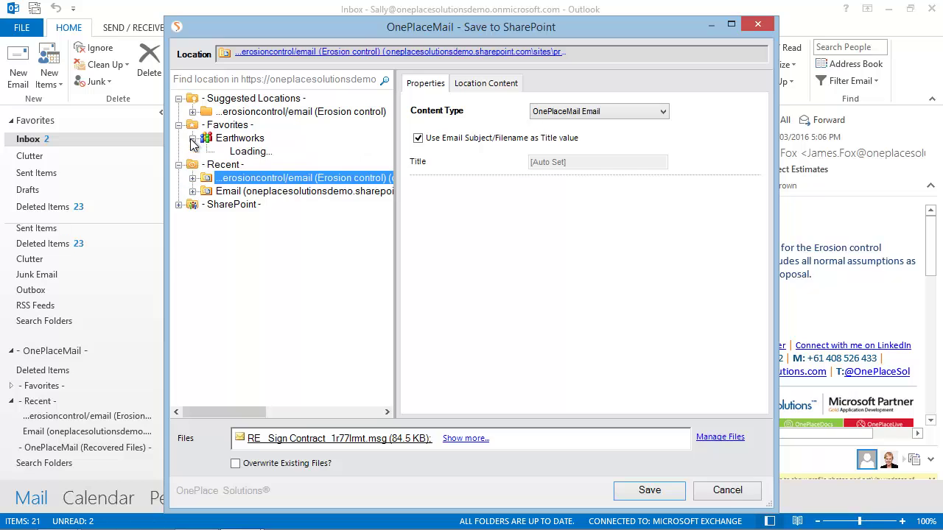
click(248, 151)
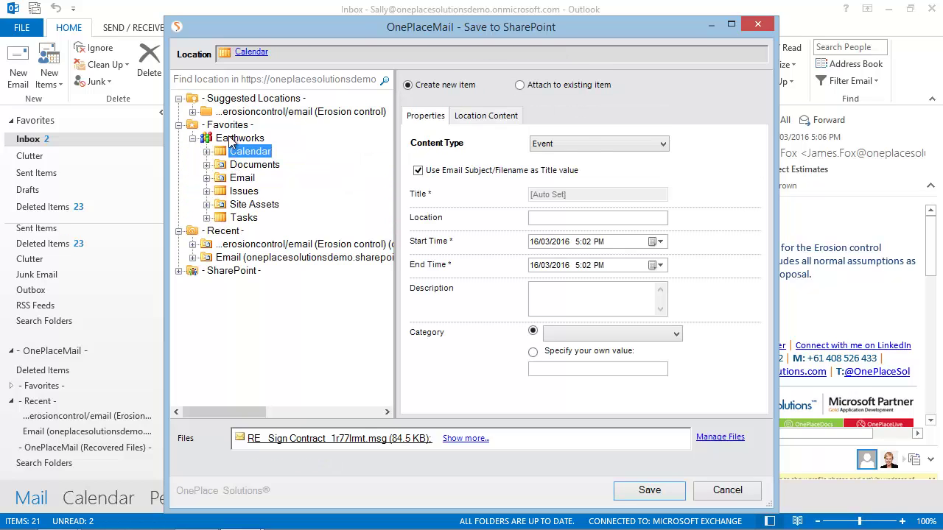
click(251, 115)
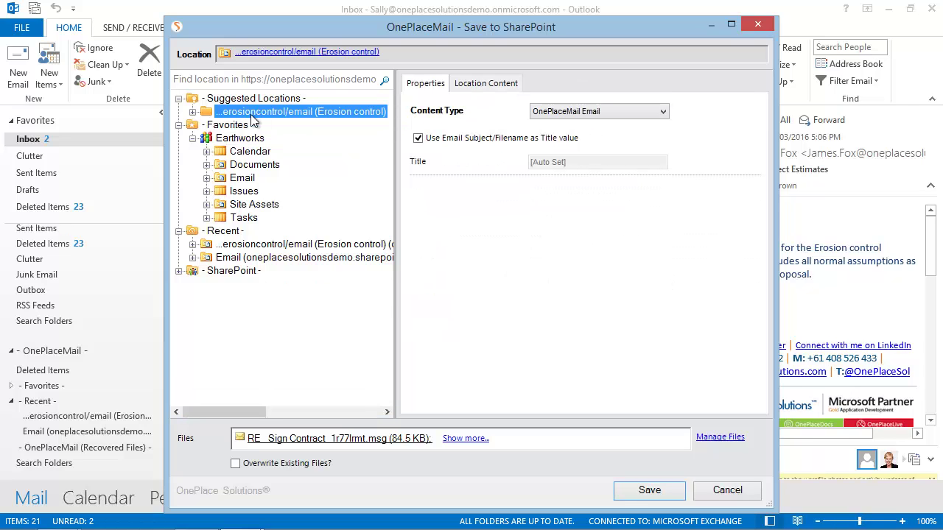
click(648, 491)
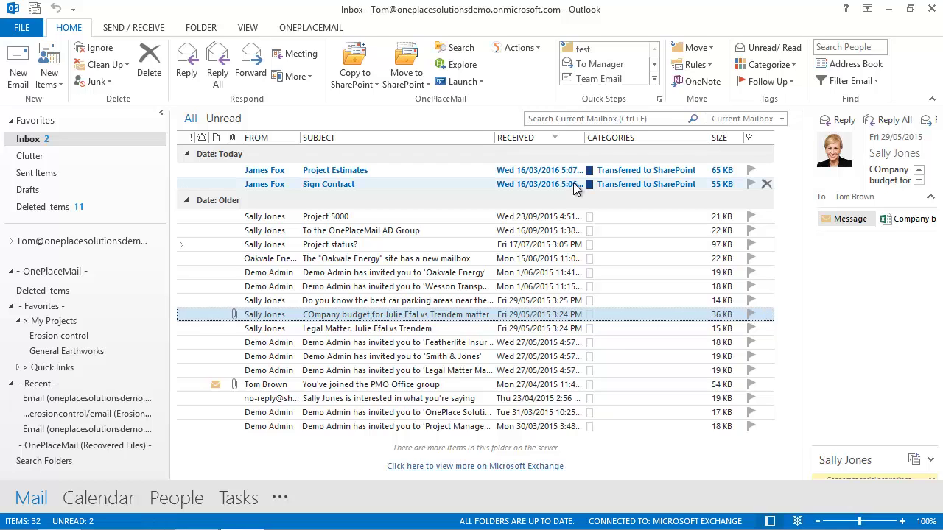
Step: In the other recipient's inbox, open the Sign Contract email's SharePoint library, then leave the browser
right_click(519, 185)
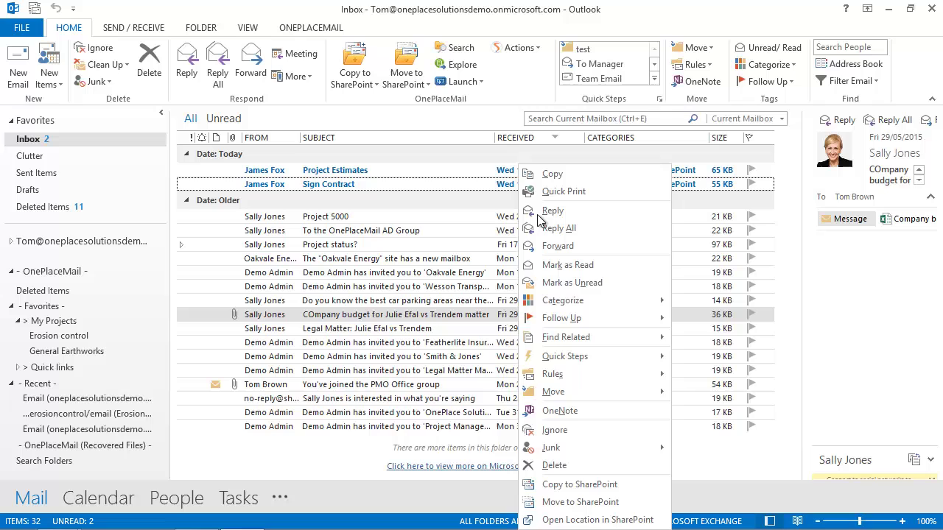
click(545, 517)
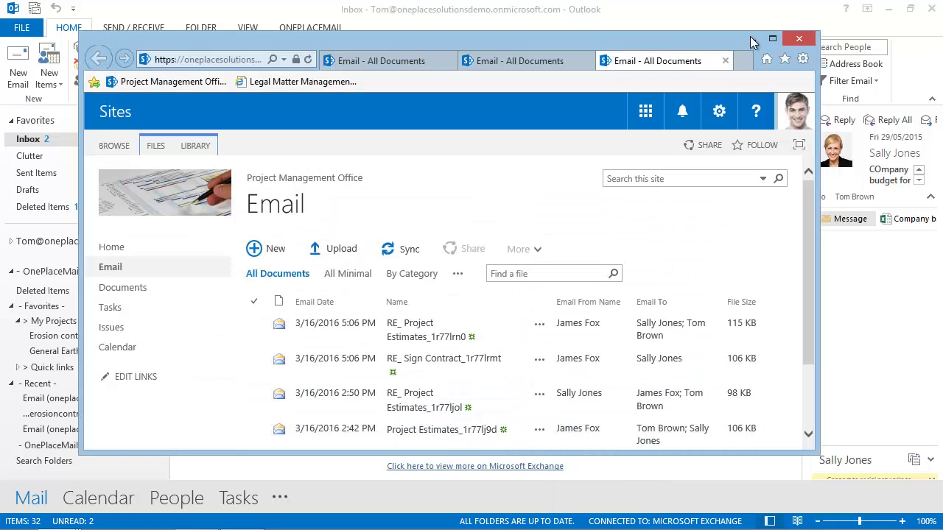
key(alt+Tab)
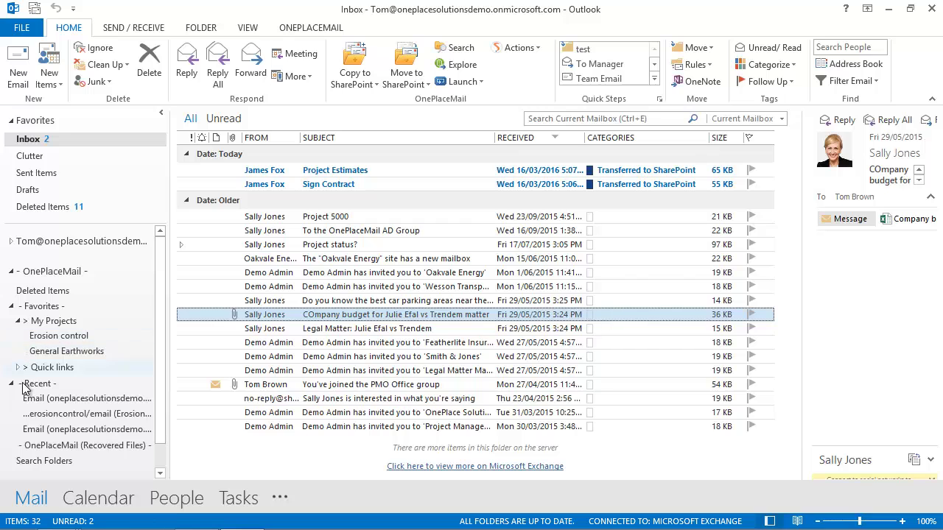
Step: Open the Recent erosioncontrol/email library, preview both filed RE: replies, then return to the Inbox
click(37, 417)
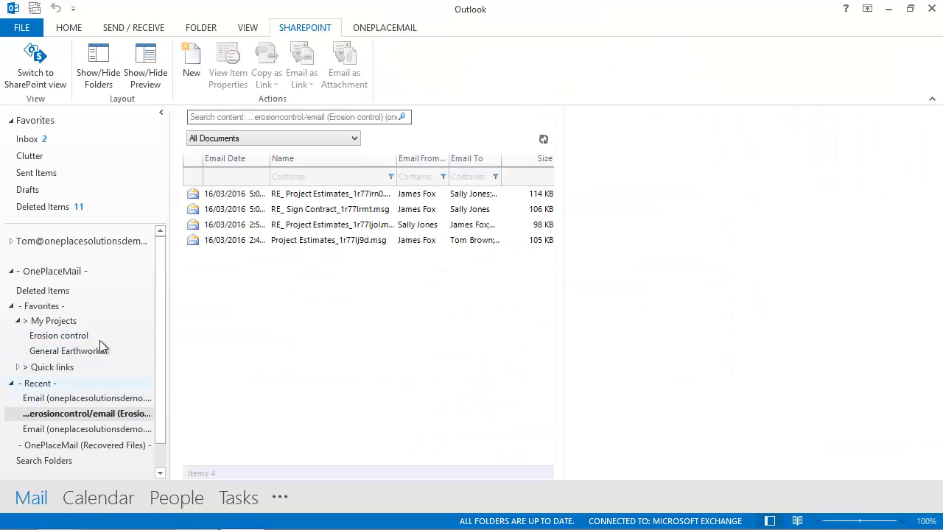
click(276, 213)
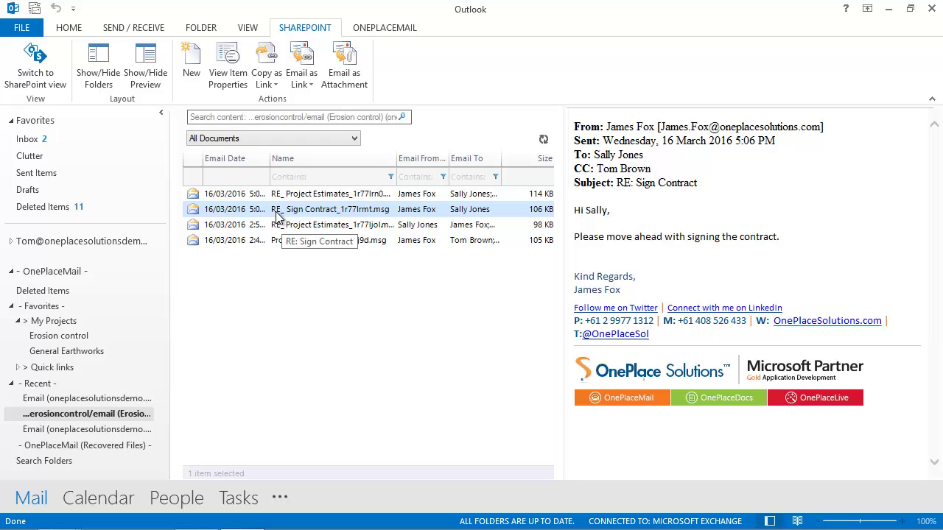
click(318, 195)
click(52, 137)
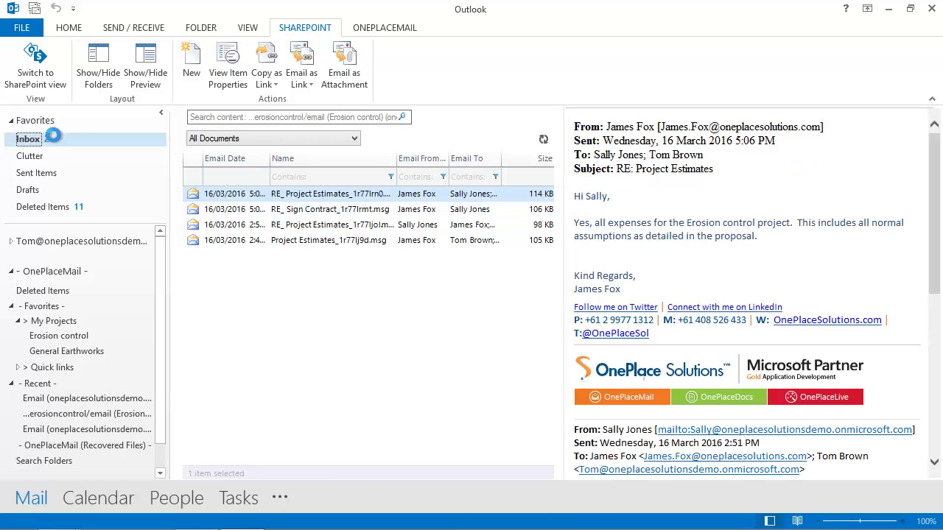